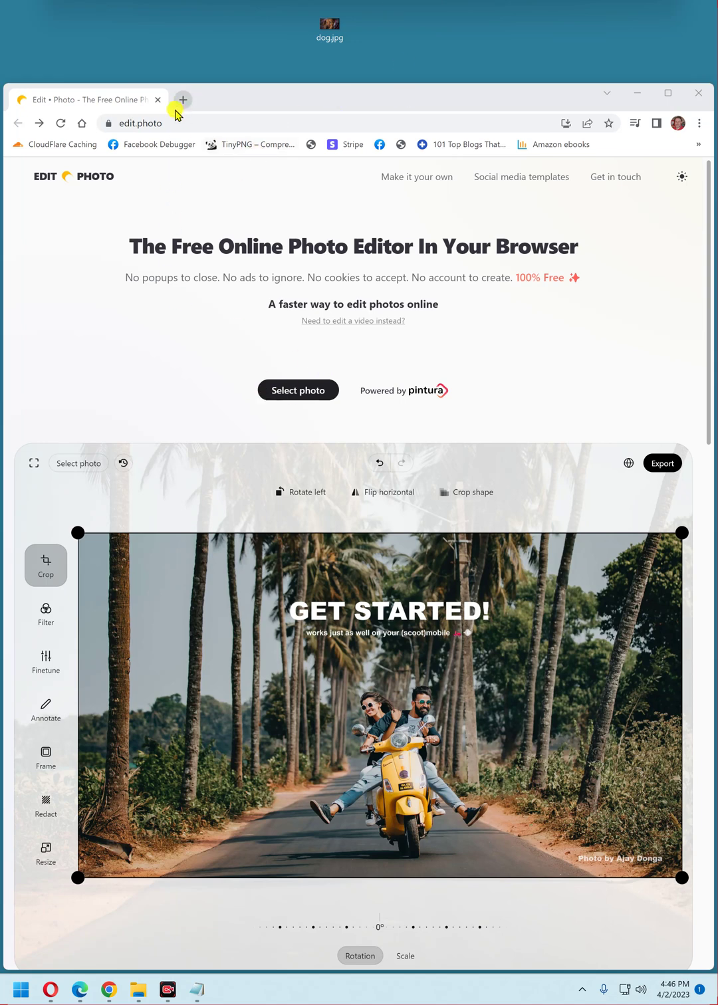
Step: Load dog.jpg from the desktop into the editor, replacing the sample scooter photo
left_click(141, 124)
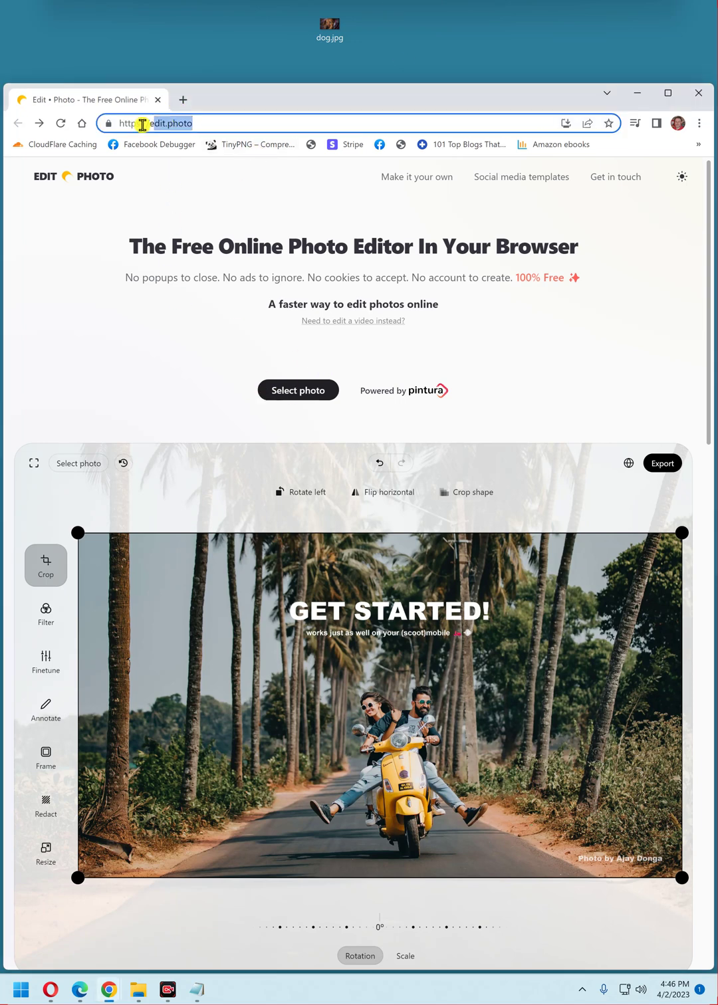
left_click(239, 123)
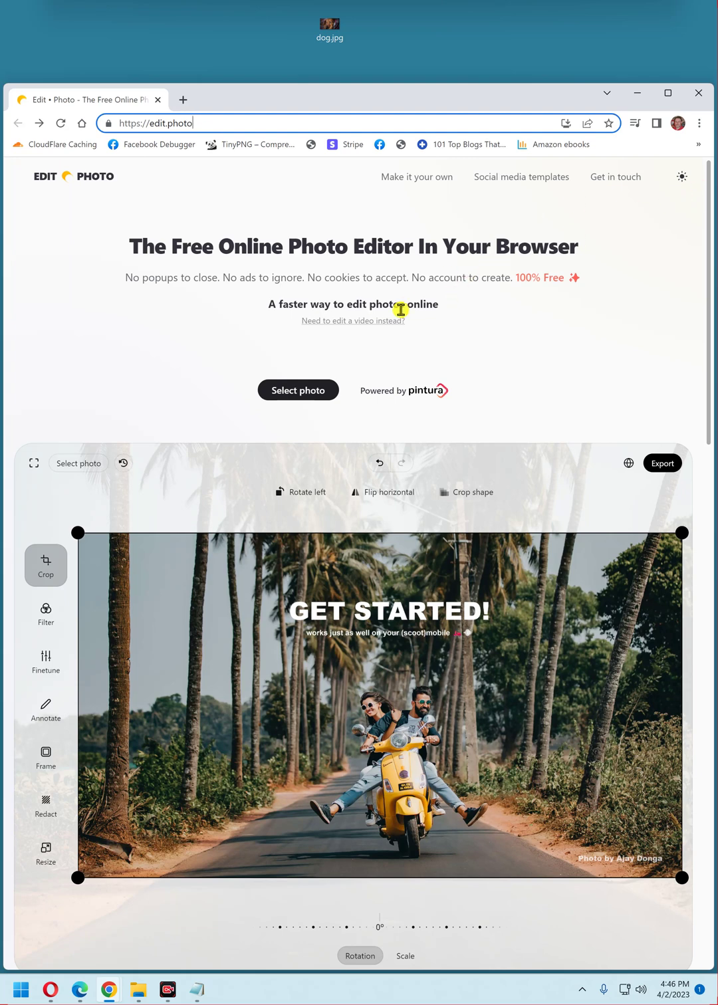
left_click(310, 391)
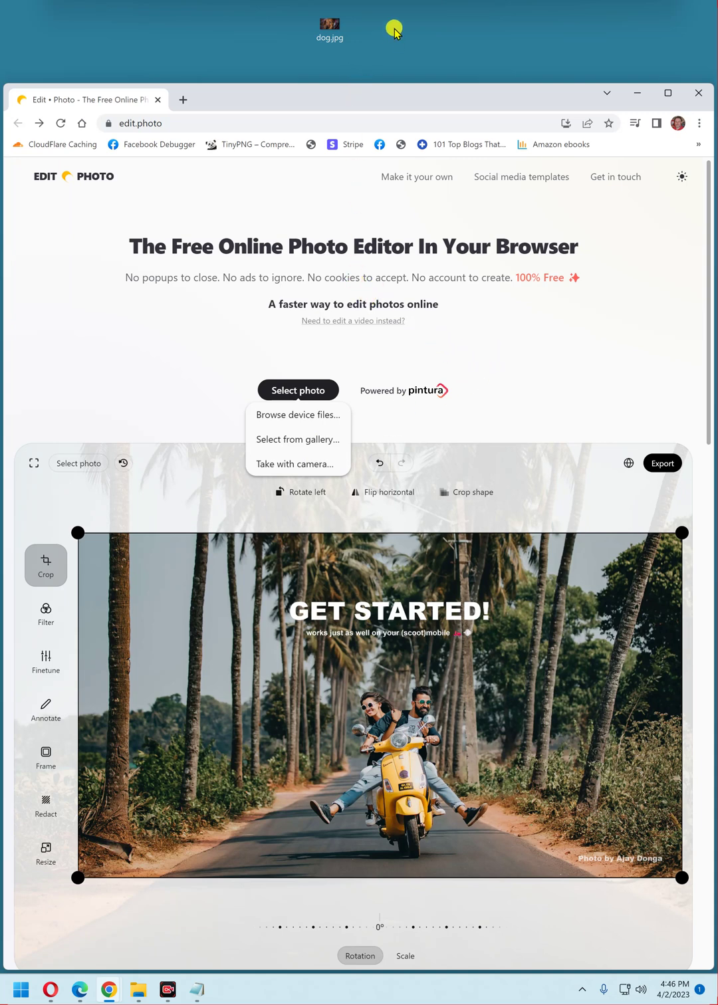
left_click_drag(331, 25, 388, 686)
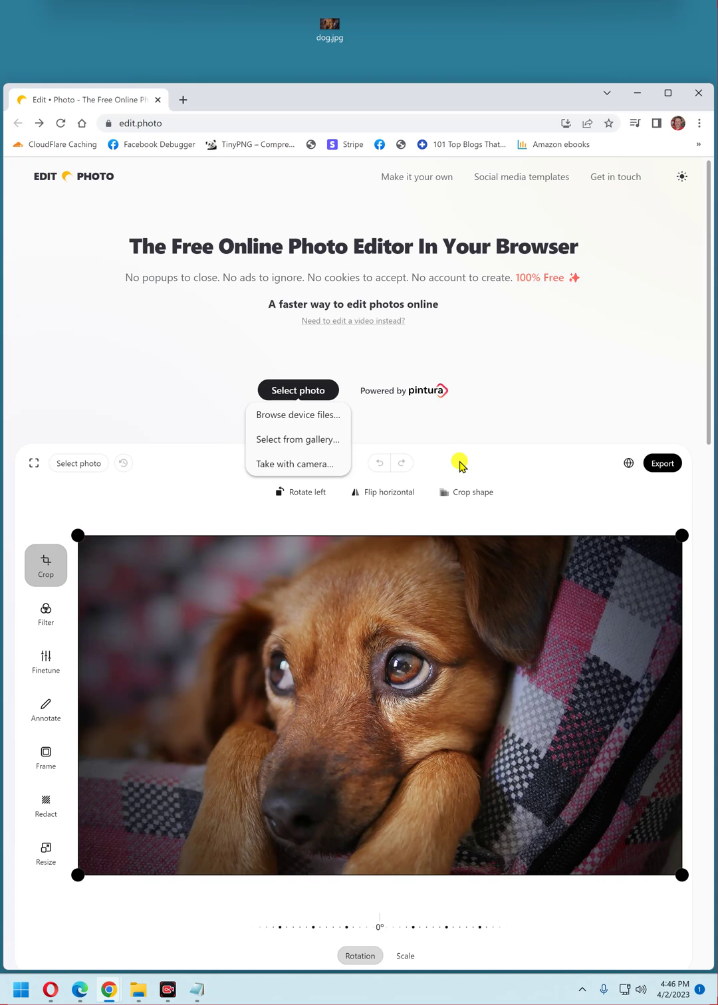
left_click(302, 495)
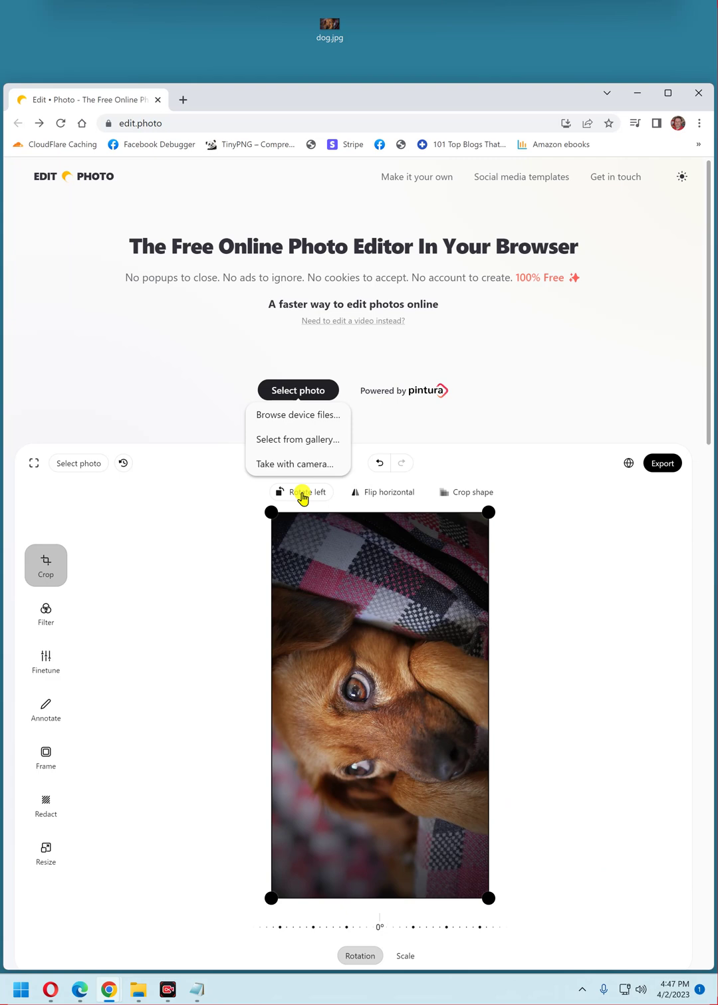
left_click(379, 464)
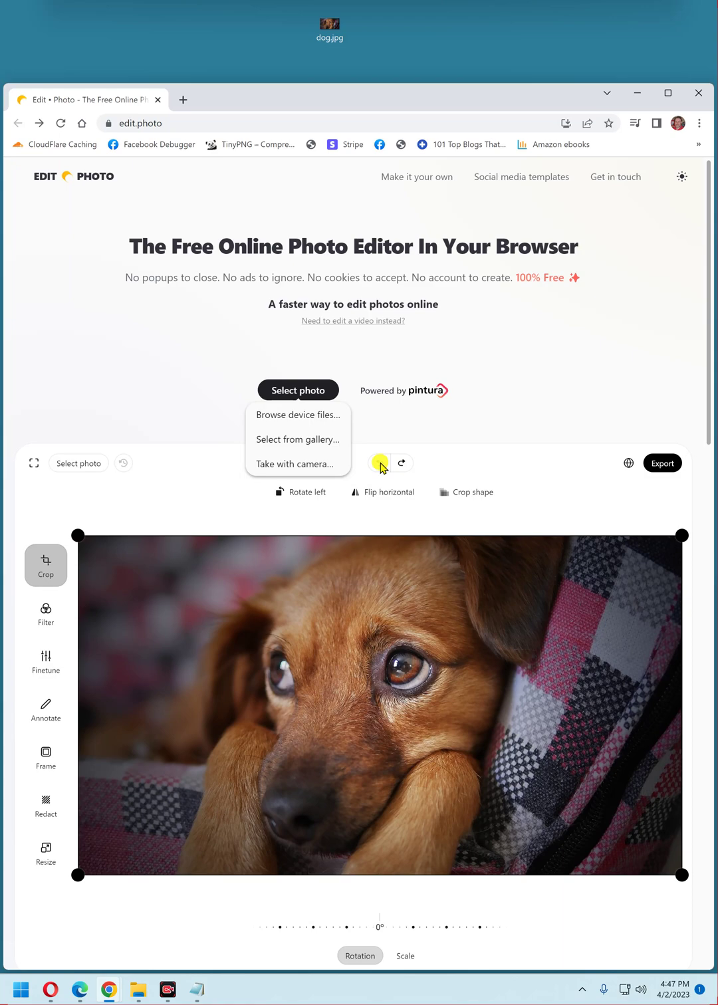
left_click(401, 464)
left_click(377, 464)
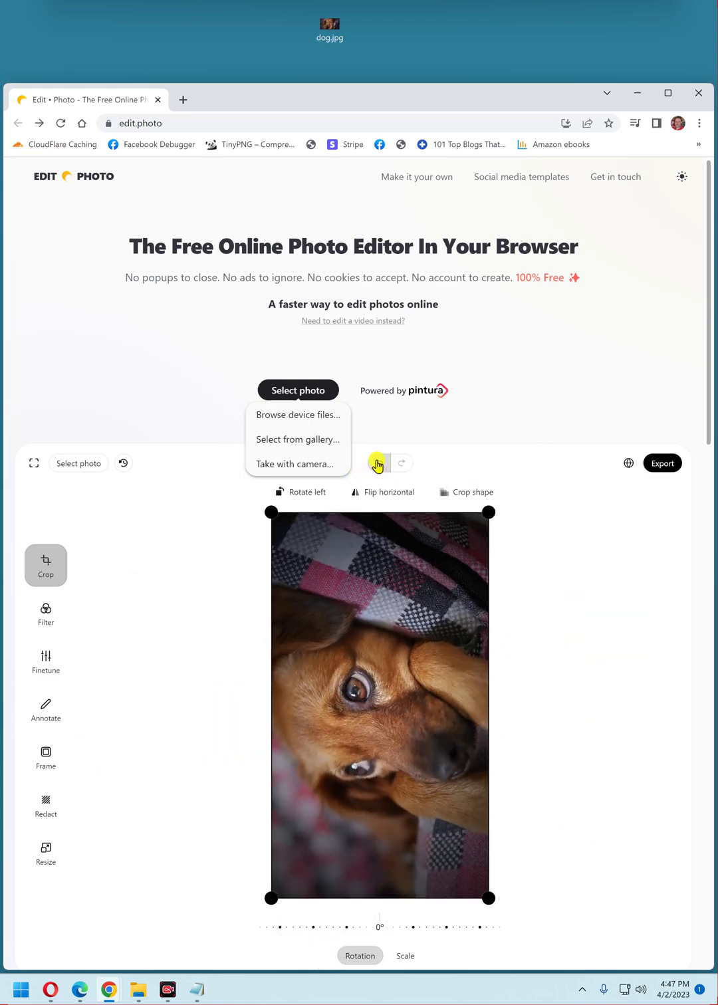
left_click(383, 494)
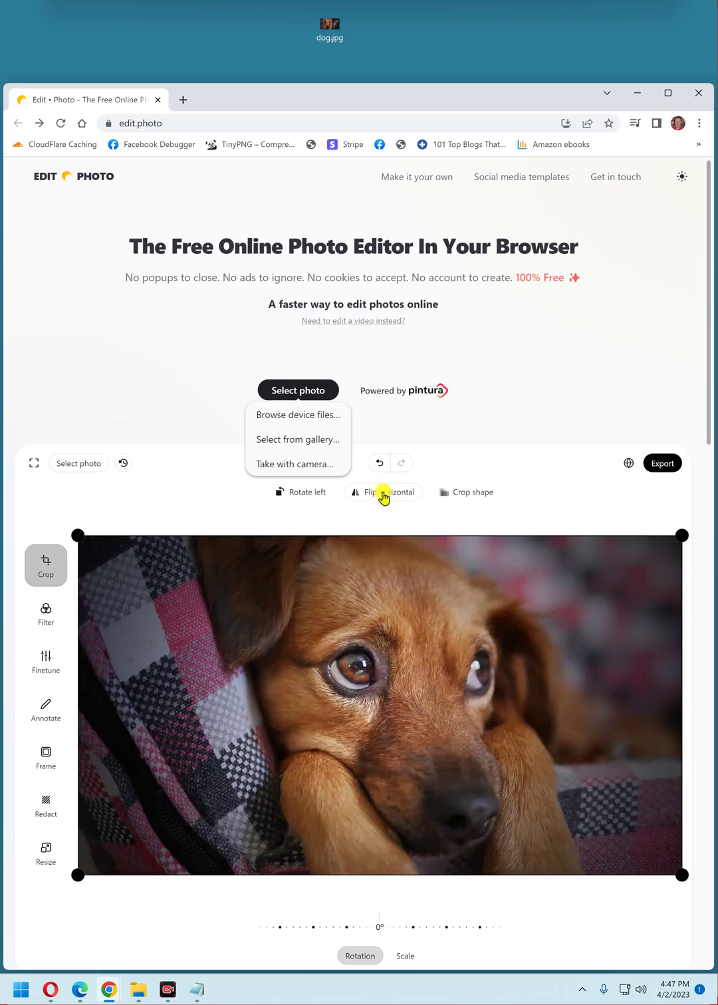
left_click(380, 463)
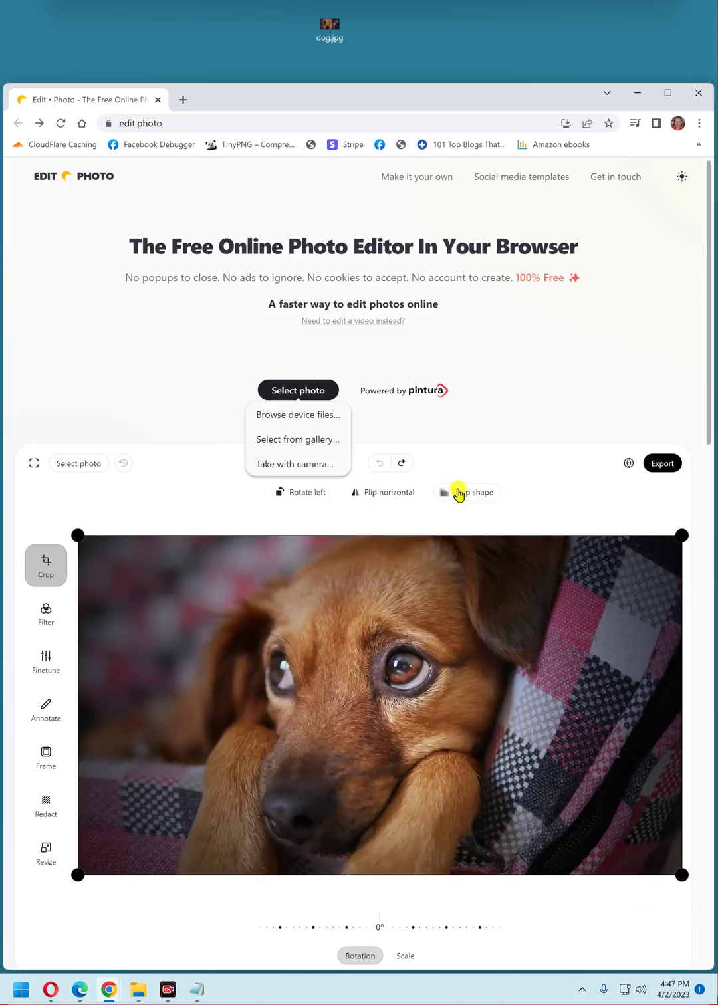
left_click(458, 493)
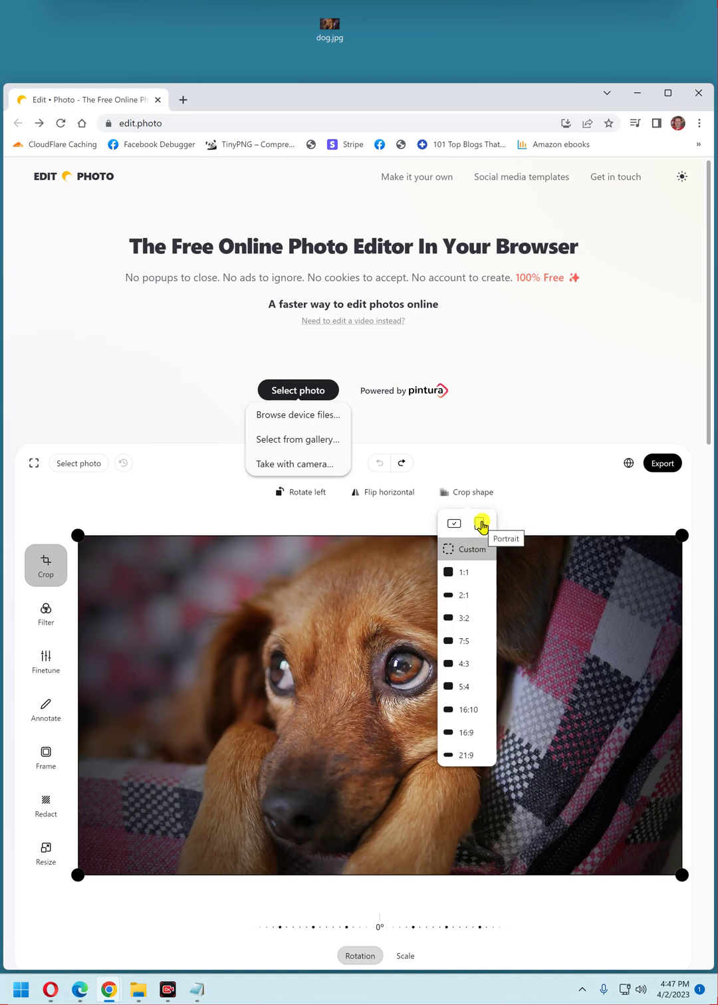
left_click(516, 501)
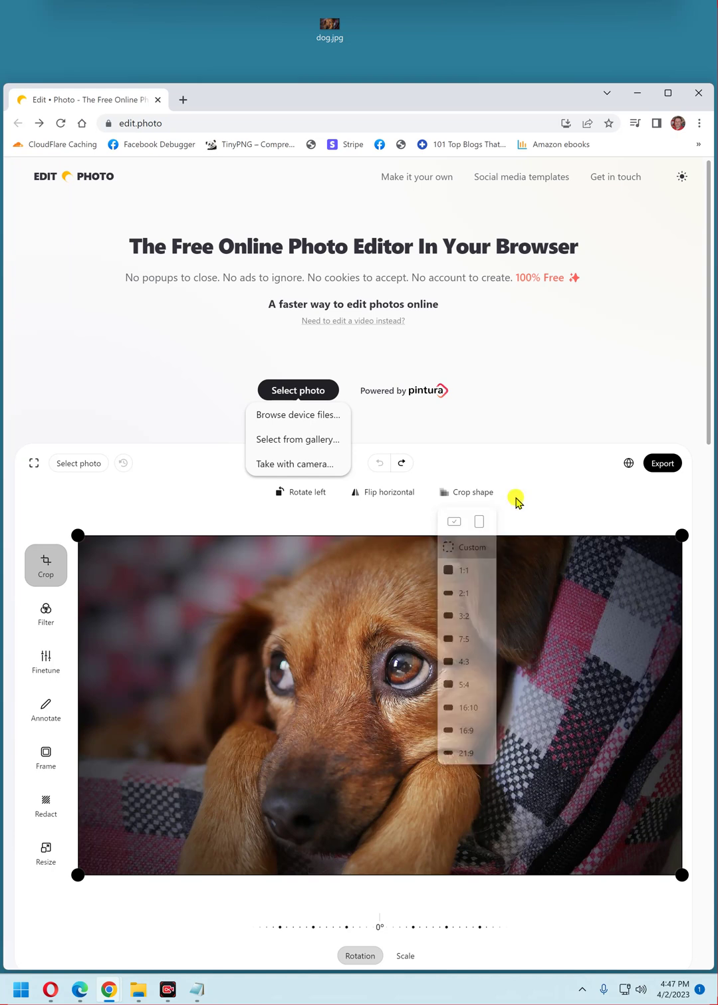
Step: Preview the Pastel and Stark filters on the dog photo
left_click(47, 620)
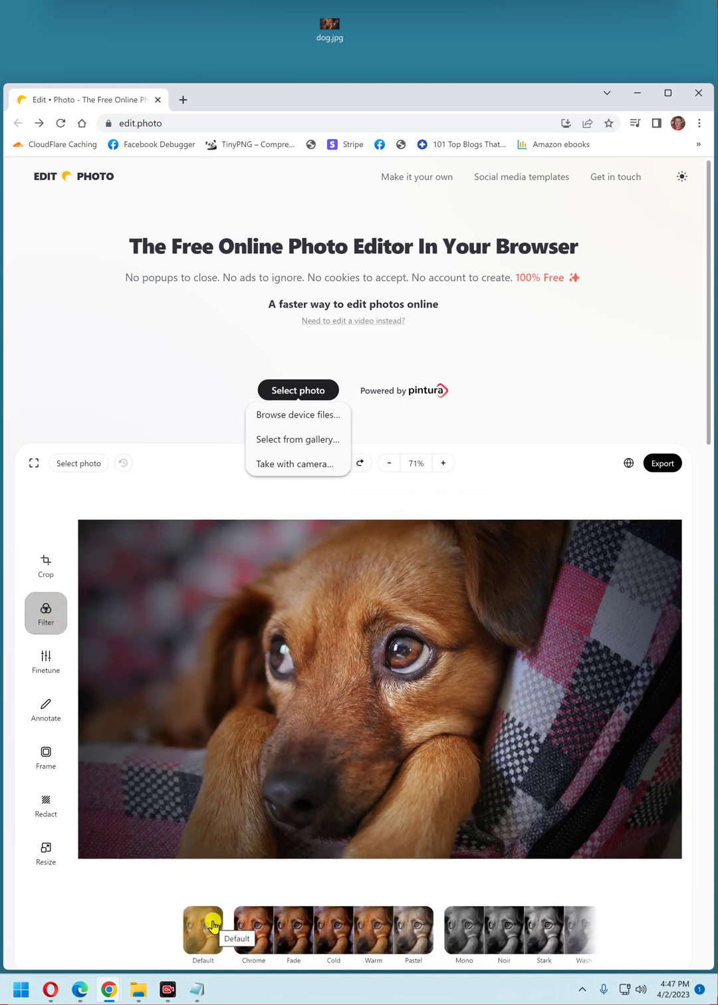
left_click(412, 934)
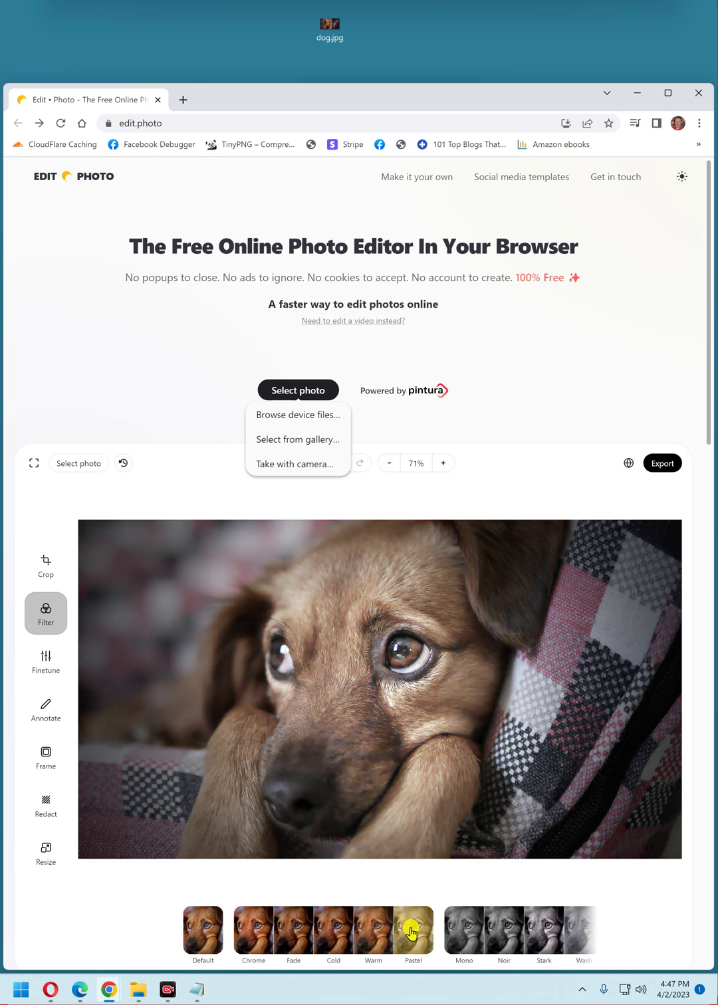
left_click(548, 921)
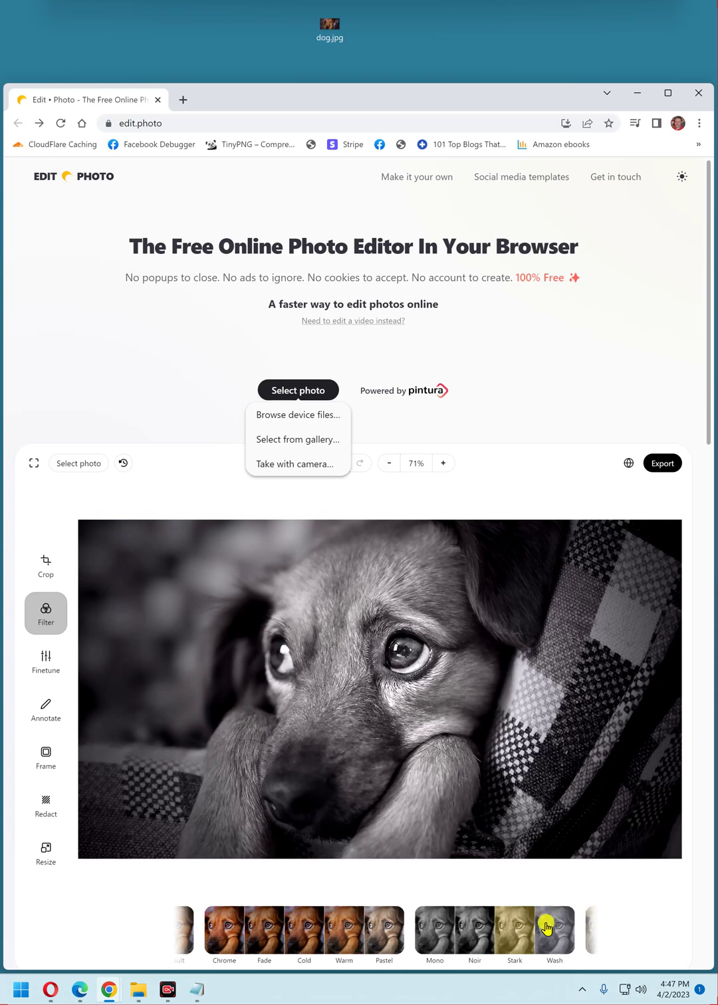
scroll(547, 921, "down", 2)
scroll(513, 924, "up", 3)
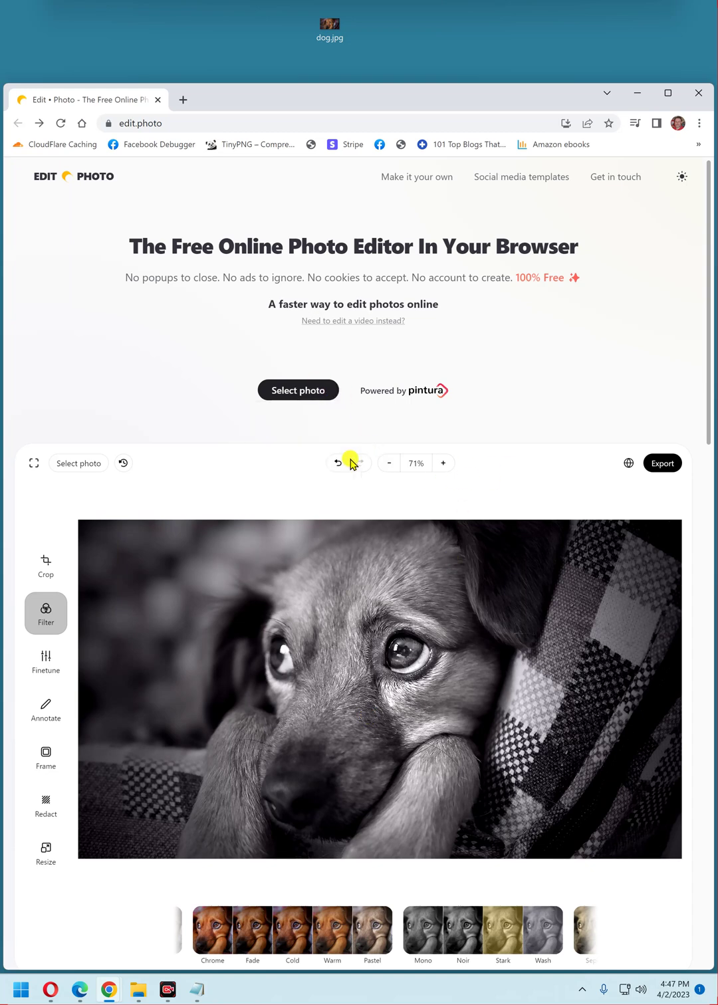
Step: Undo both filters to restore the photo's original full colour
left_click(340, 462)
left_click(338, 462)
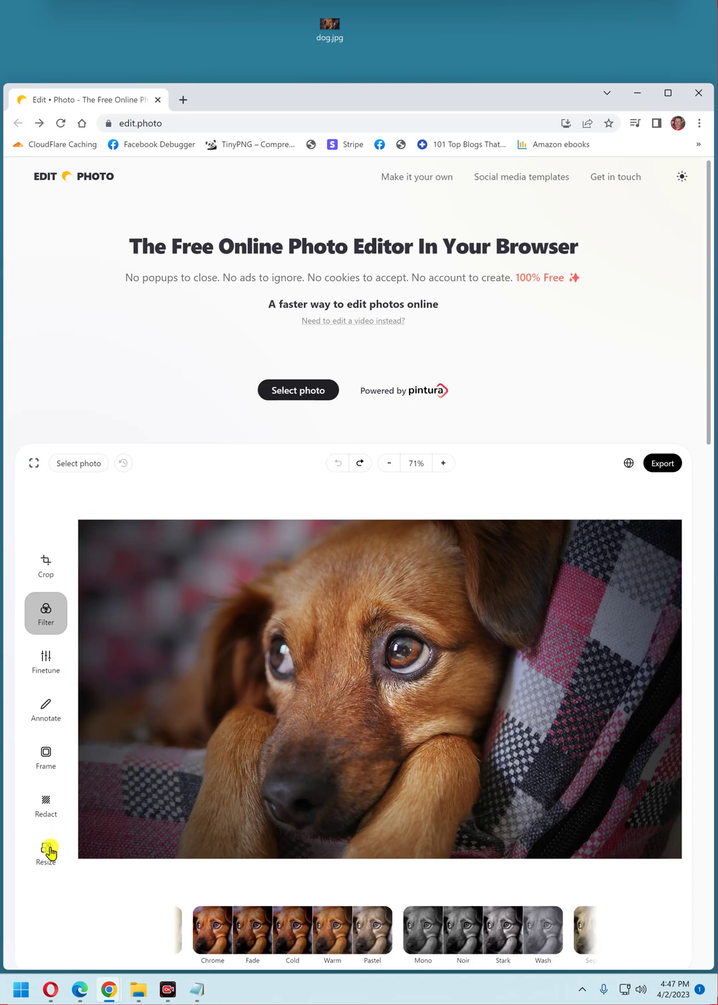
left_click(45, 704)
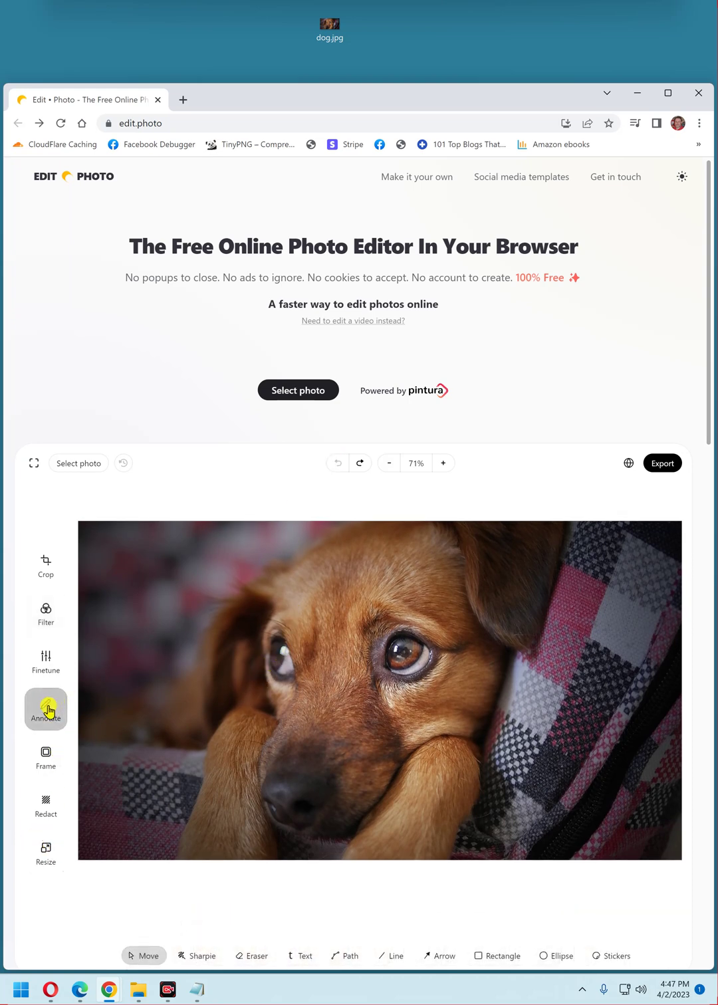
Step: Add the caption 'This is a dog' near the photo's top-left, then undo it
left_click(301, 957)
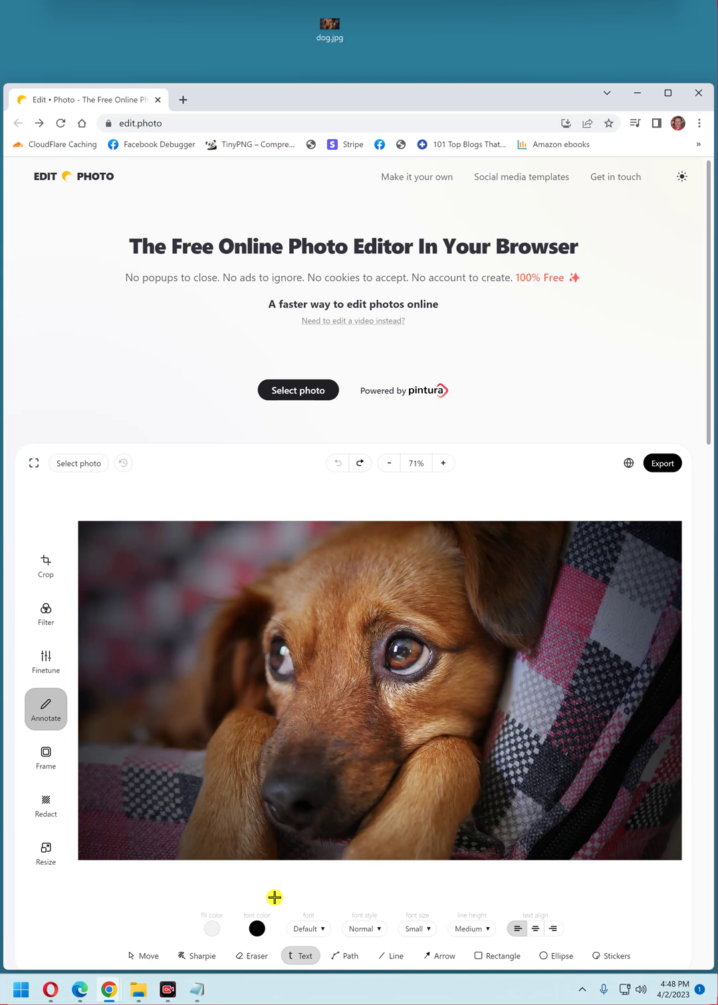
left_click(111, 570)
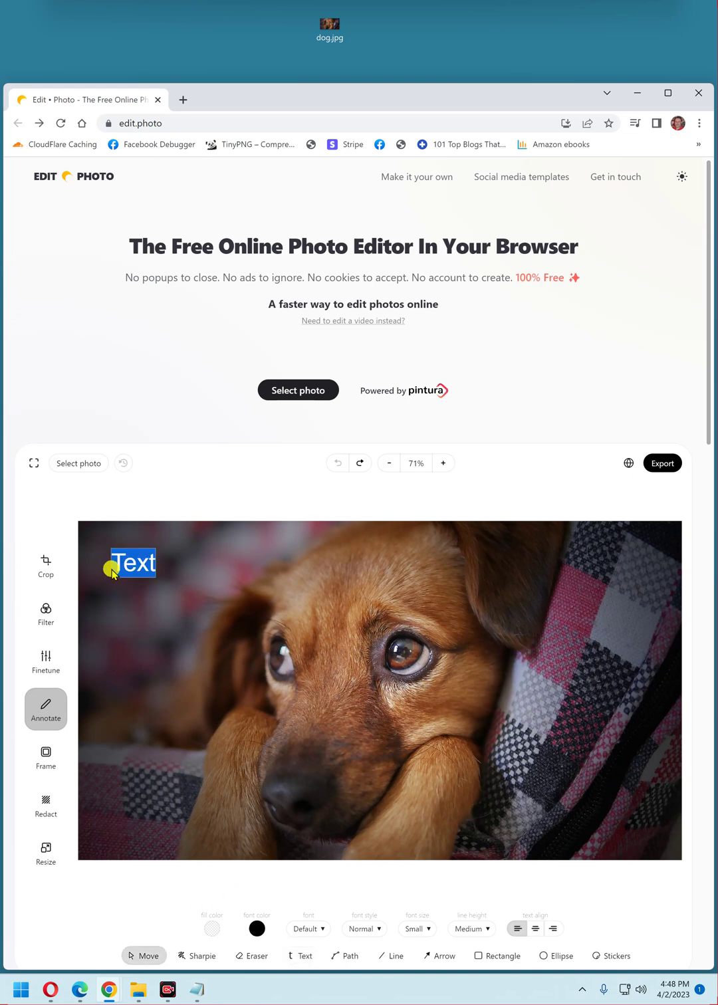
type("This ")
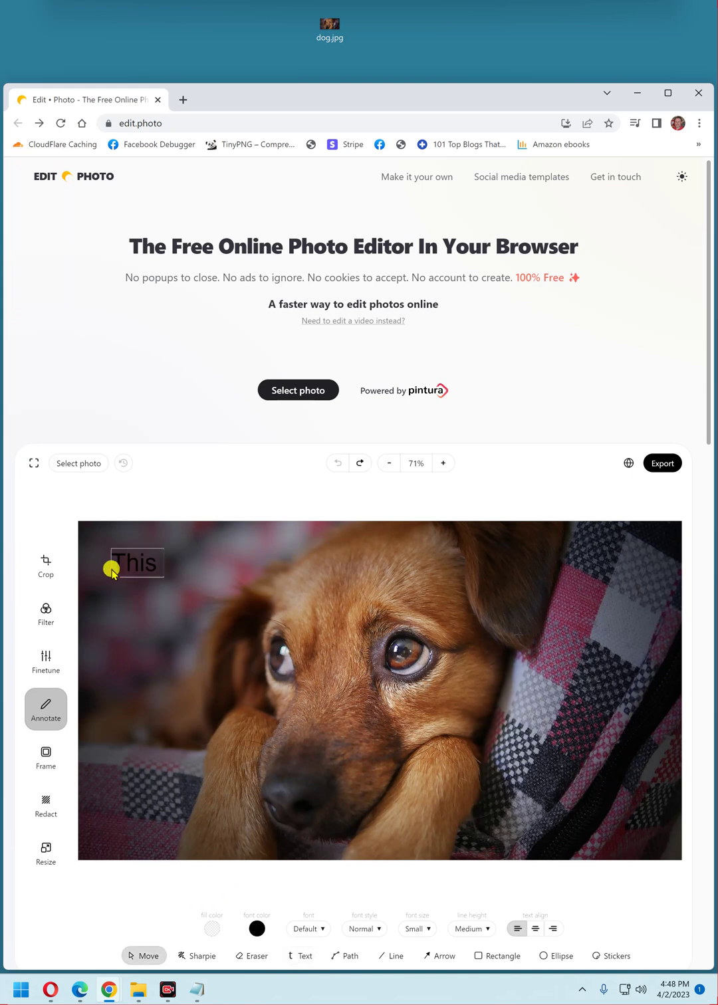
type("is a dog")
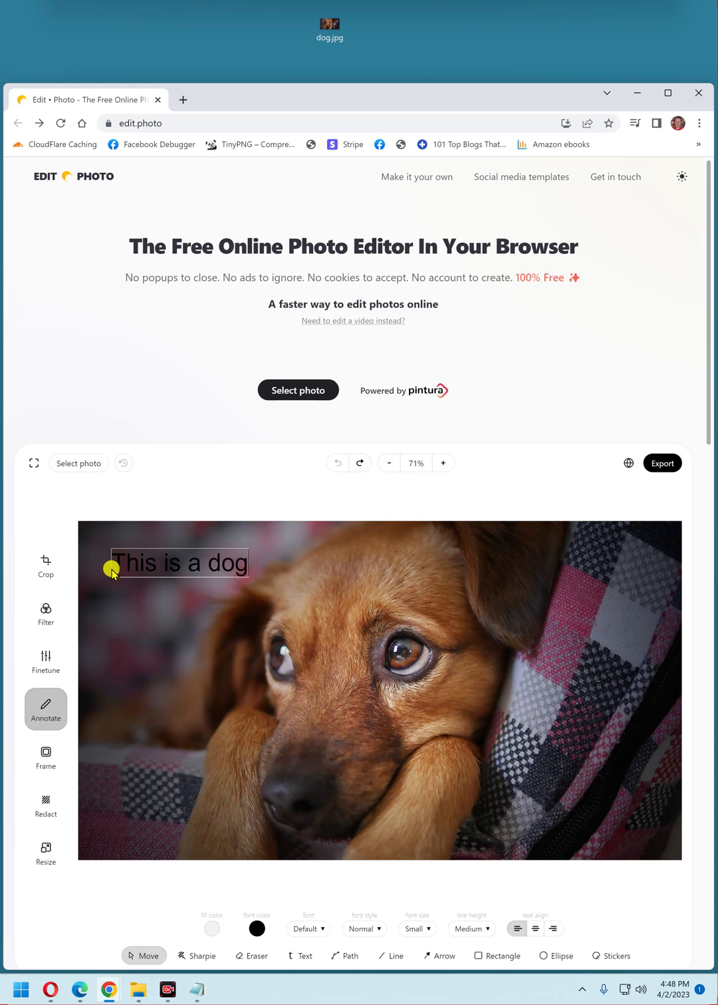
left_click_drag(190, 550, 264, 565)
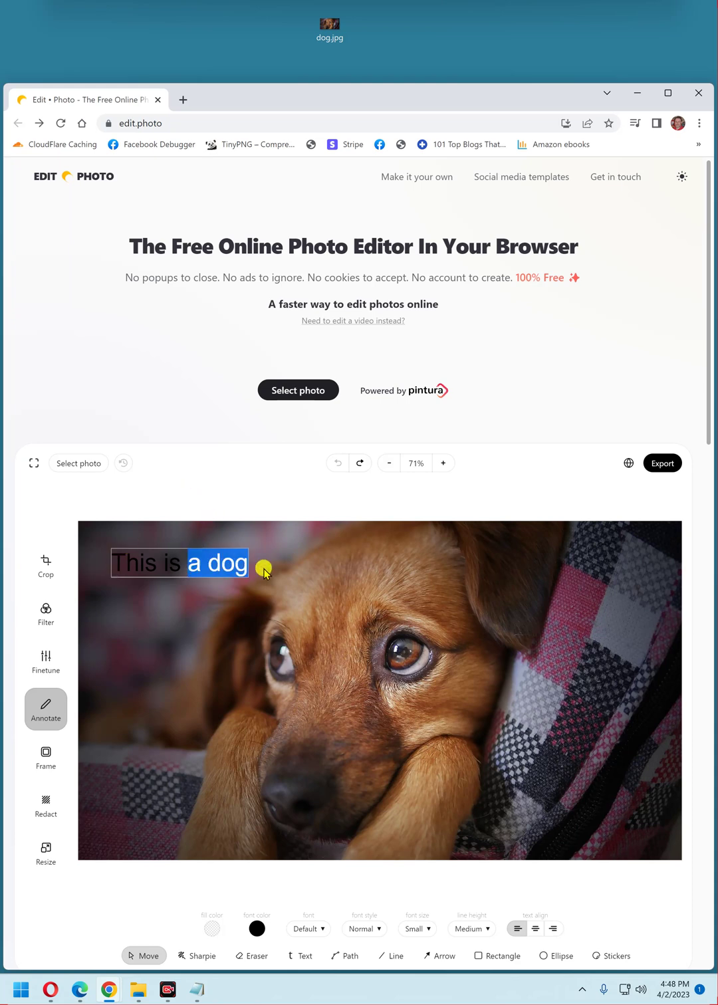
left_click(269, 538)
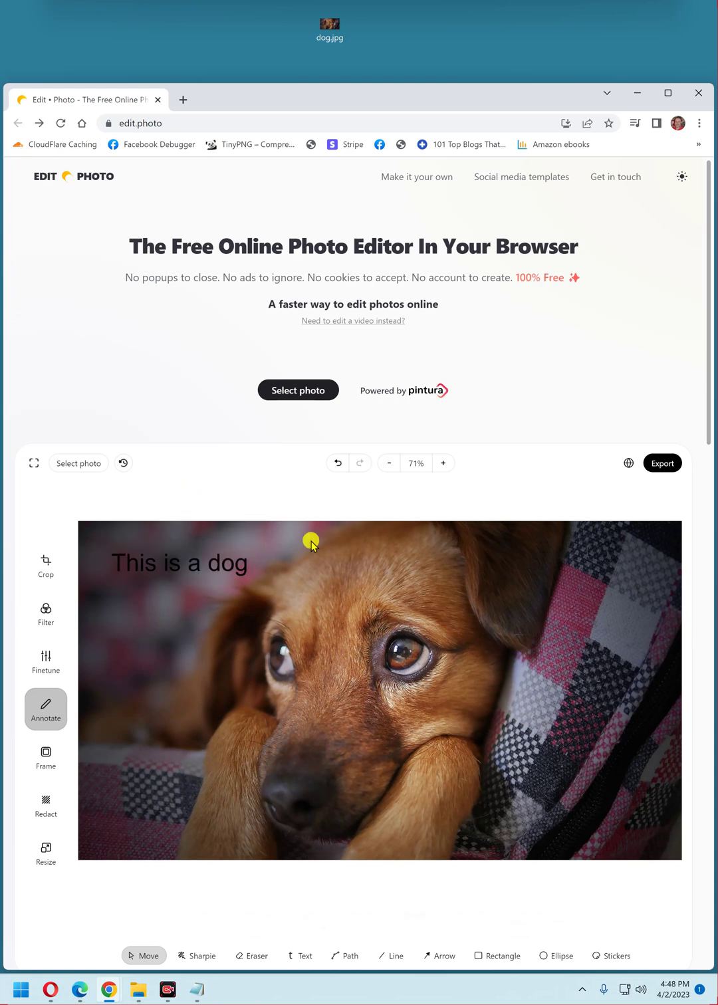
left_click(337, 464)
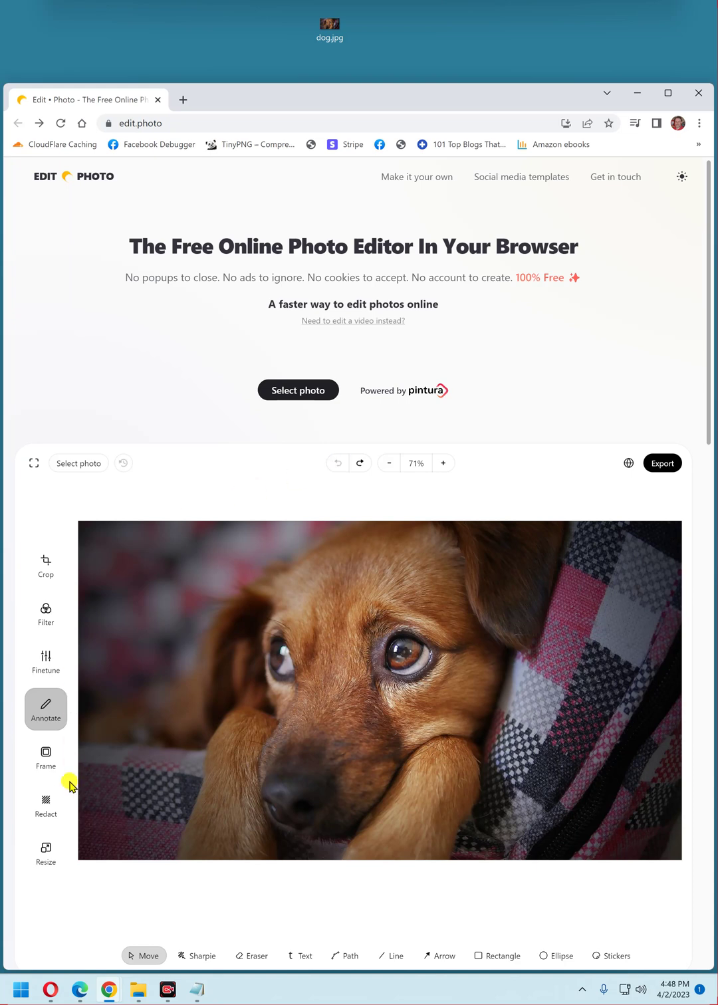
Step: Check the 1280×720 size and show the export options set to JPEG at 100% quality
left_click(43, 854)
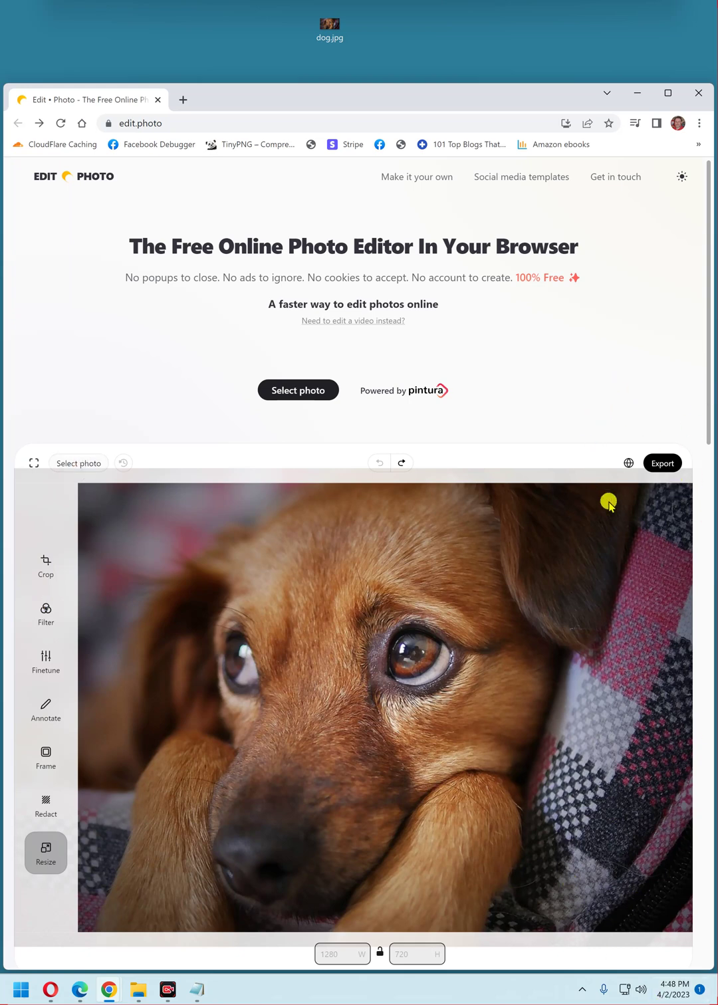
left_click(662, 465)
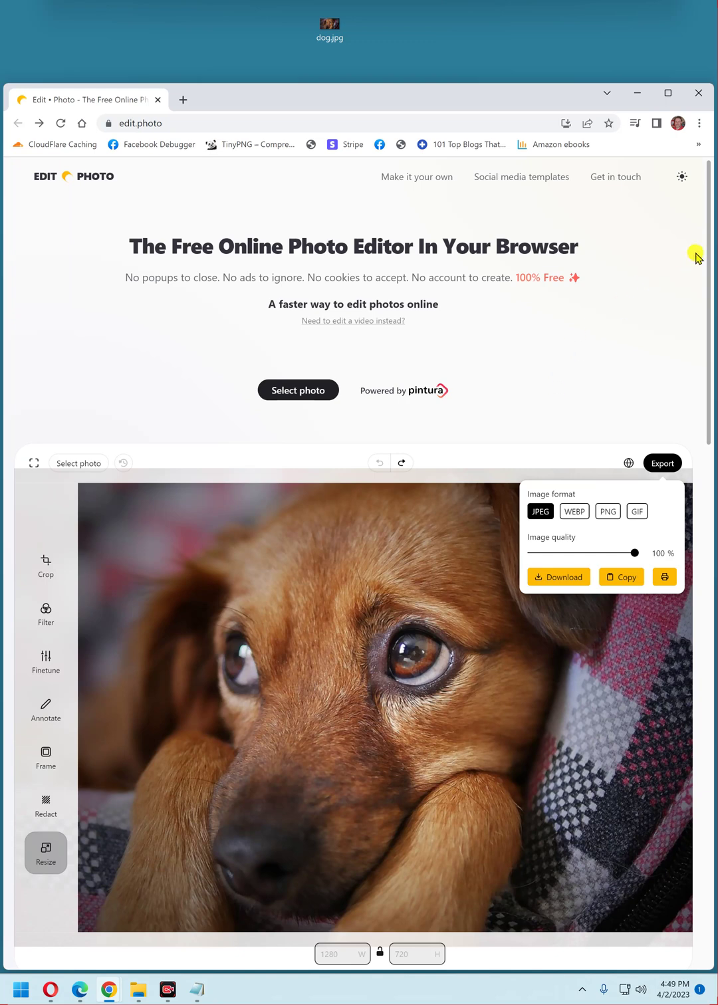
left_click_drag(709, 238, 712, 472)
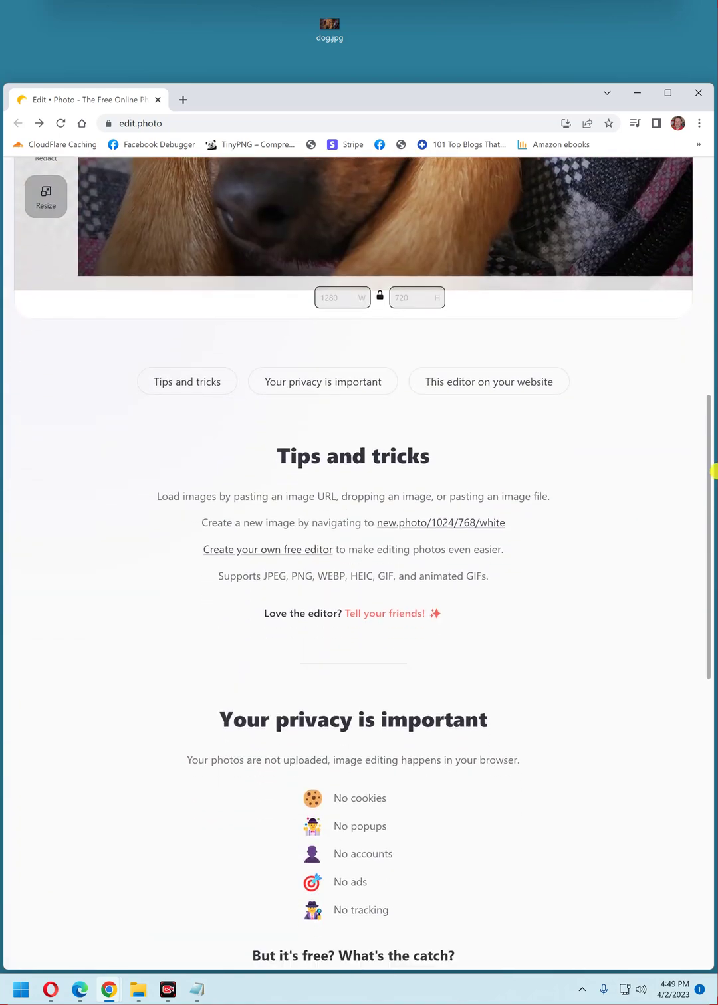
scroll(240, 640, "down", 2)
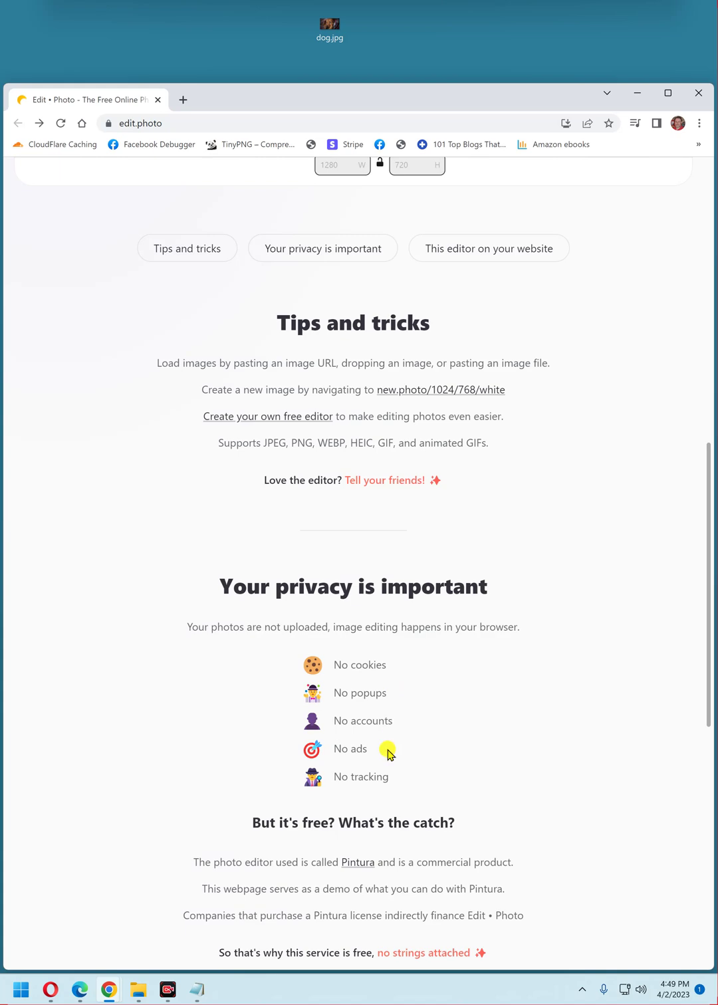
scroll(488, 730, "down", 1)
scroll(495, 722, "down", 4)
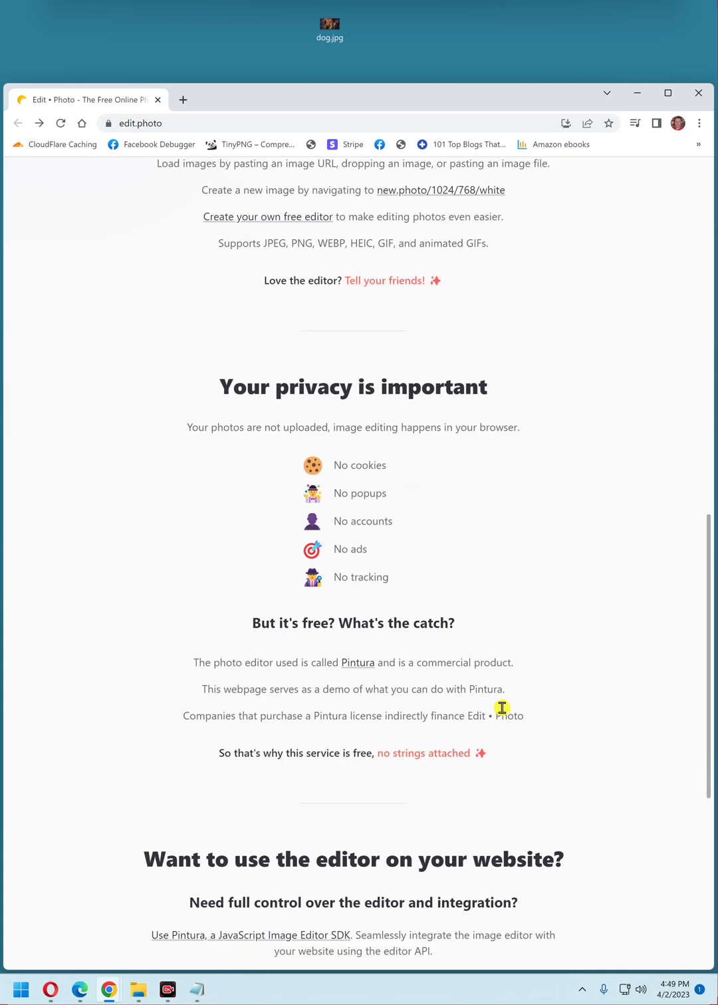
scroll(560, 571, "down", 1)
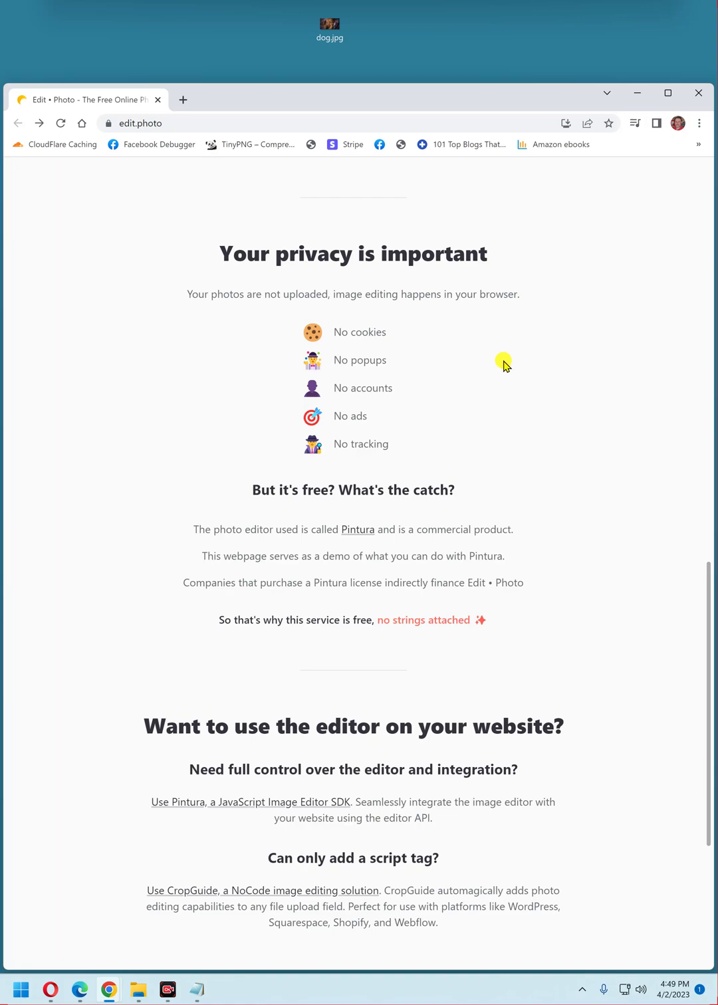
left_click_drag(706, 651, 714, 217)
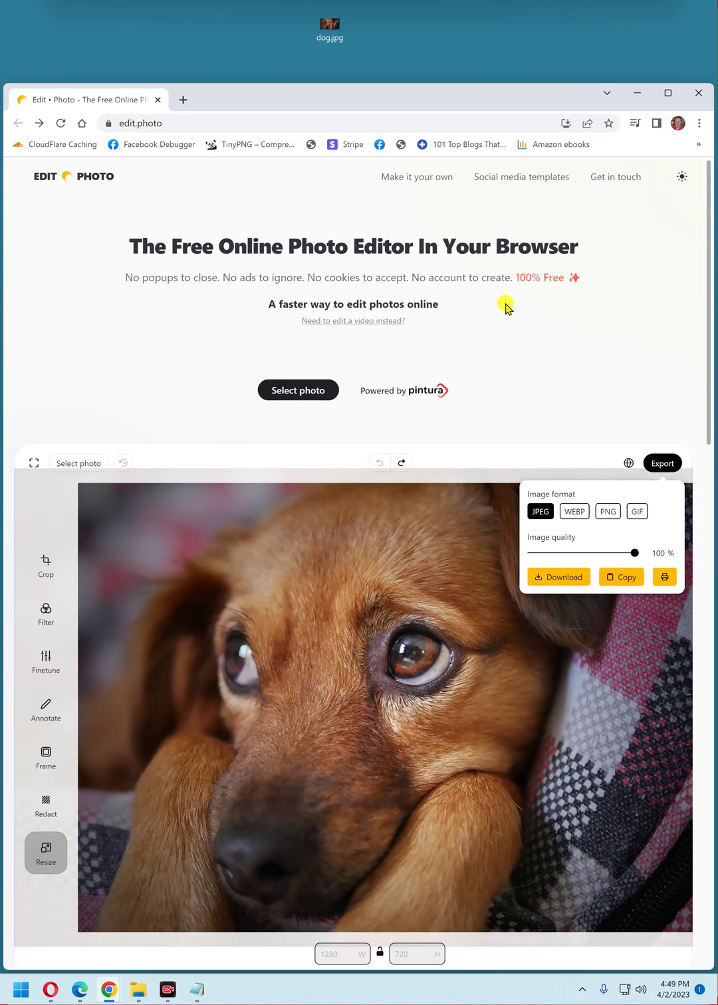